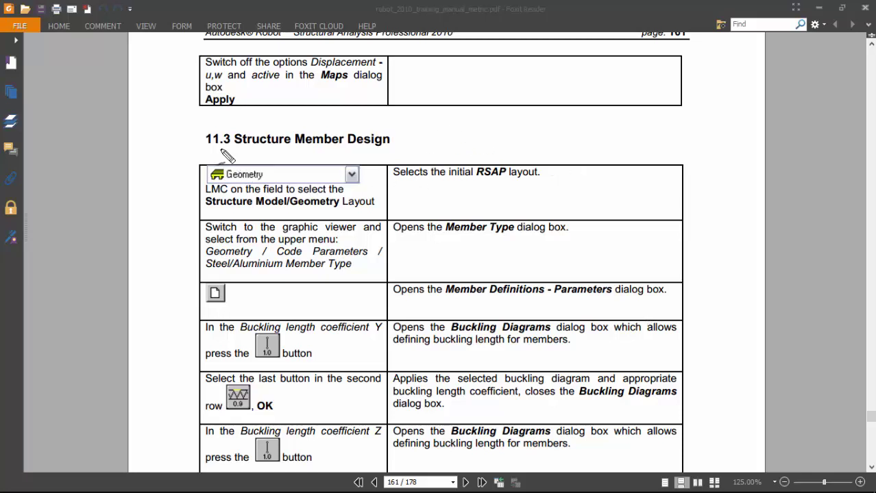
- Switch from the PDF manual to Robot Structural Analysis and change the layout to Structure Model Geometry
drag(193, 154, 395, 146)
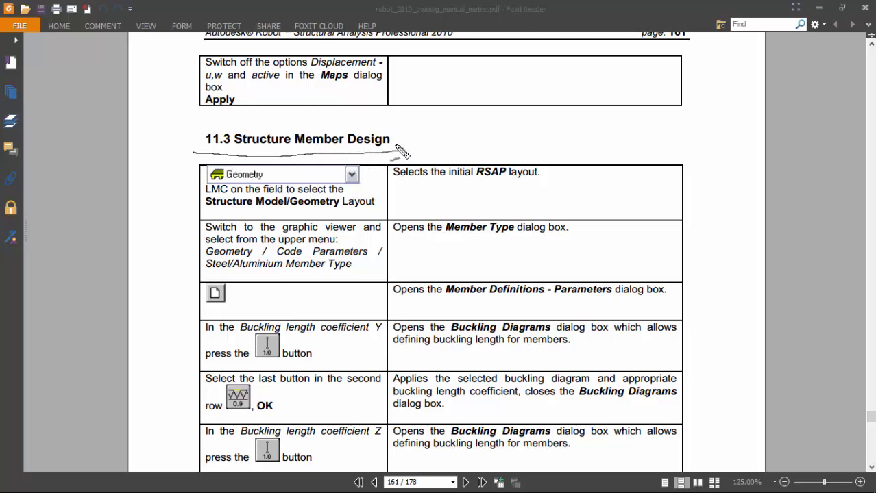
key(alt+Tab)
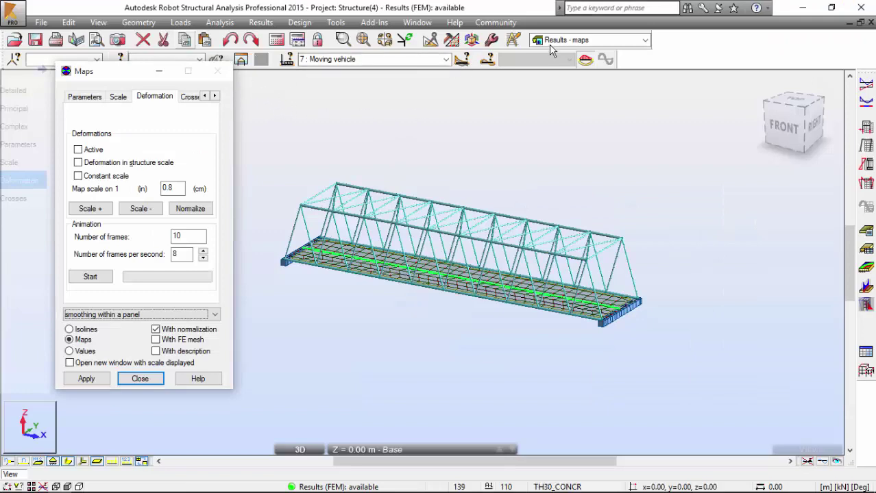
click(566, 39)
click(571, 53)
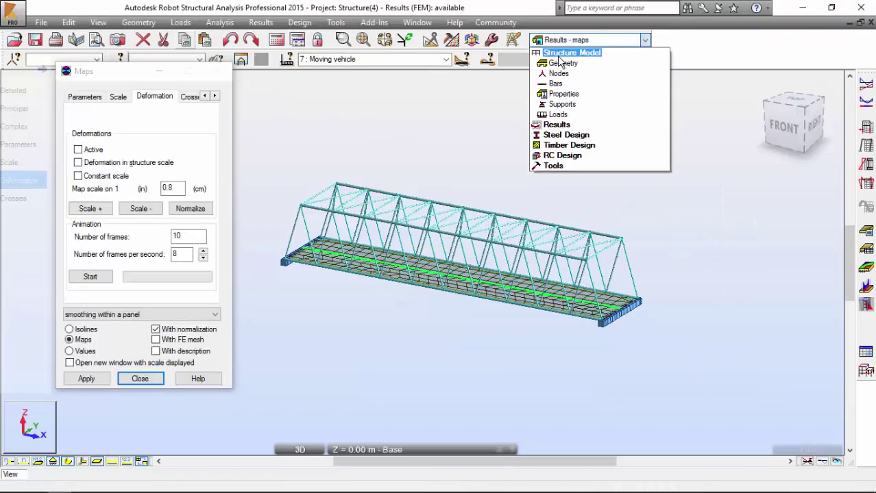
click(558, 63)
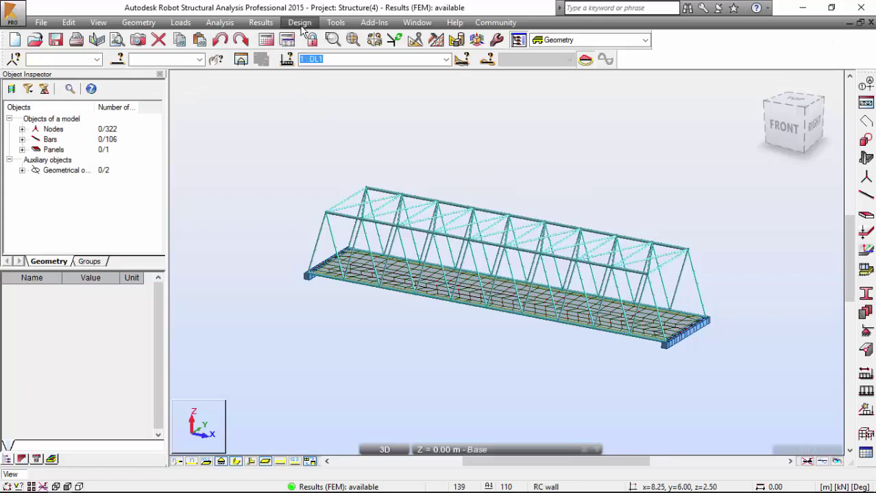
- Open the code parameters for steel member design and close the Object Inspector to clear space around the bridge model
click(300, 23)
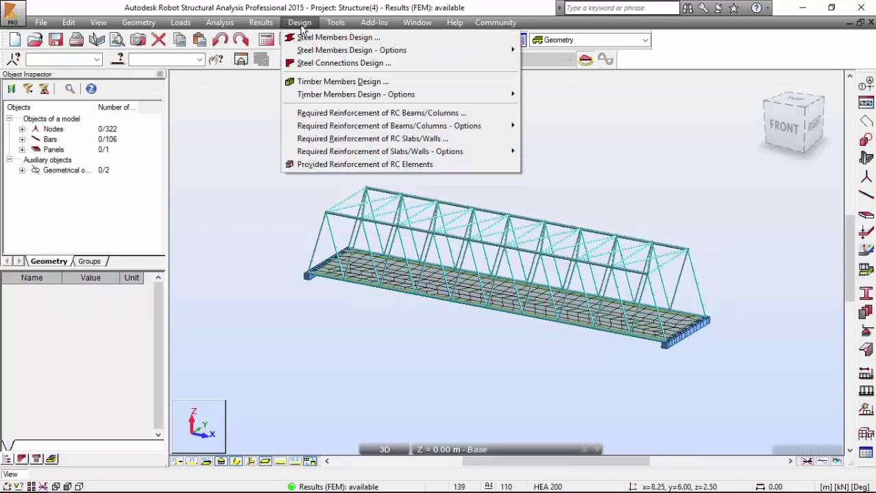
mouse_move(334, 51)
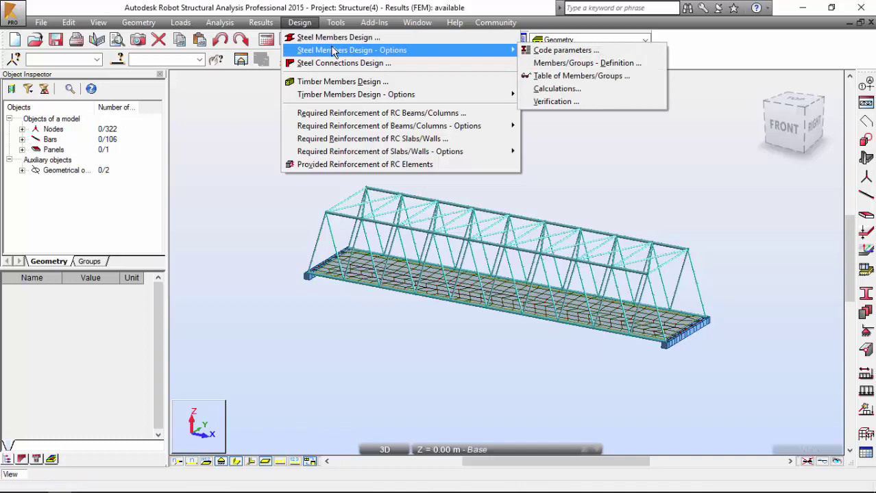
click(554, 51)
drag(629, 88, 66, 87)
click(161, 74)
scroll(434, 133, up, 5)
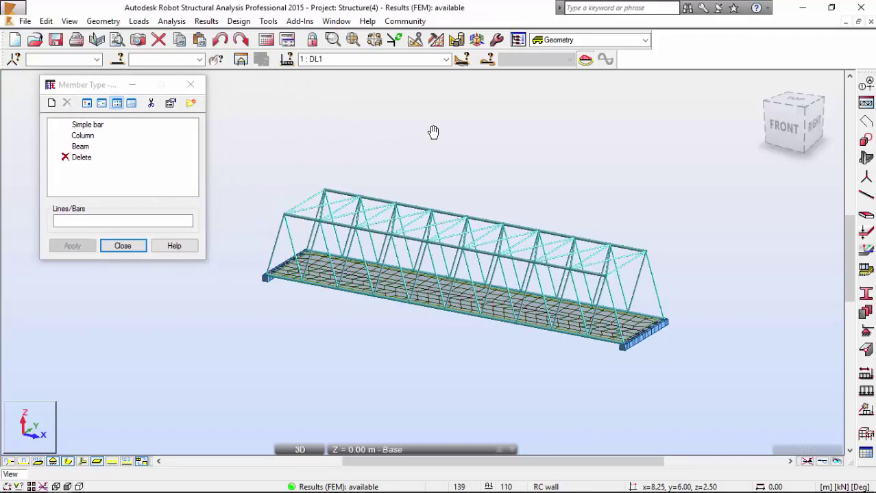
shift+middle_drag(394, 197, 507, 177)
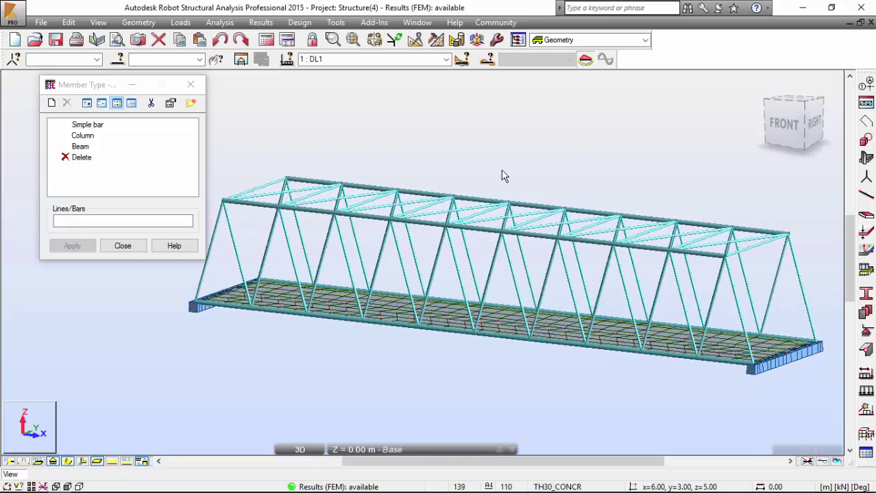
- Start a new member type and choose the 0.9 truss buckling diagram for both the y and z buckling length coefficients
click(51, 104)
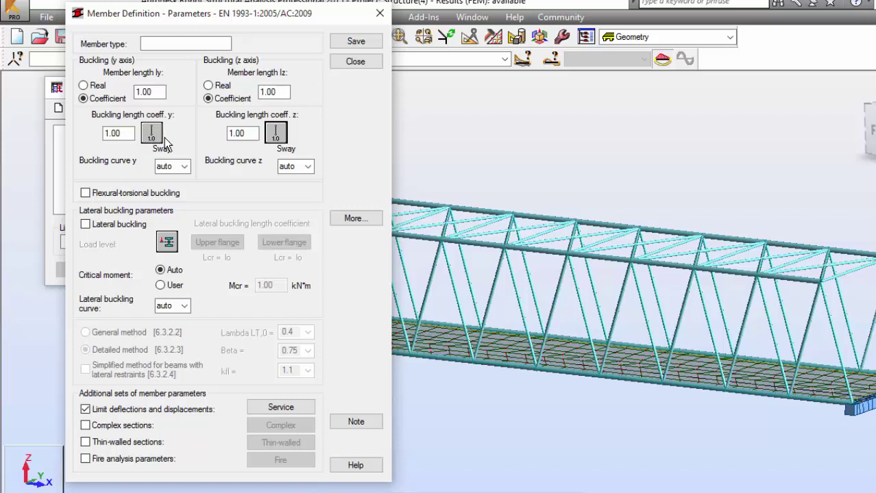
click(152, 136)
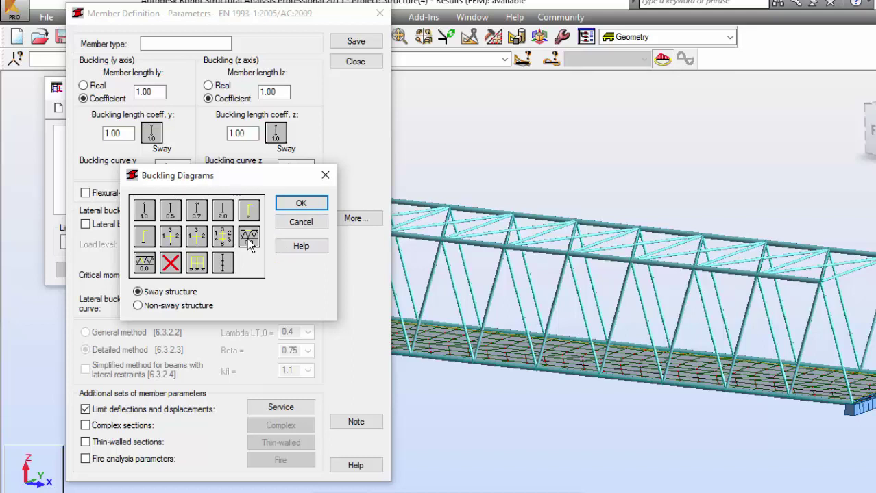
click(287, 203)
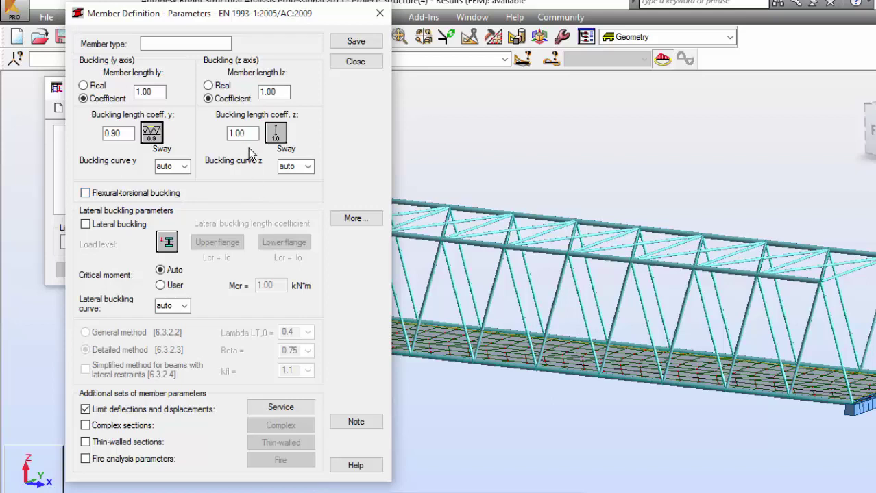
click(276, 133)
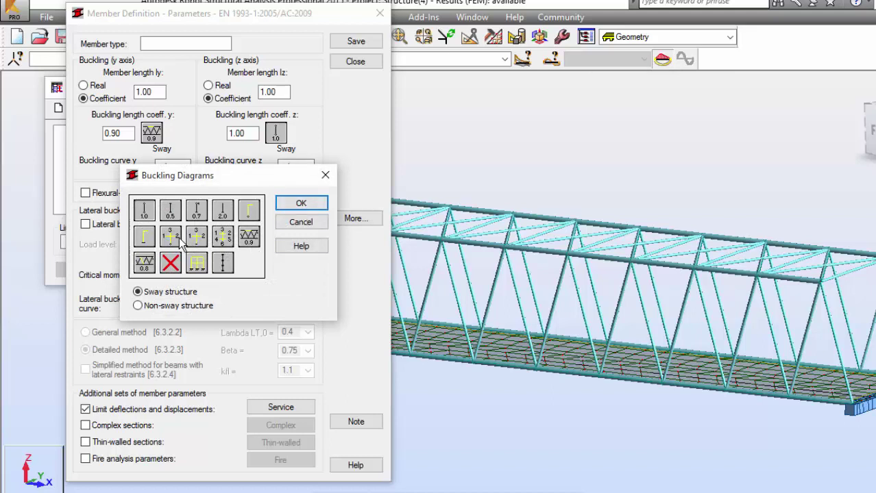
double_click(249, 237)
- Name the member type Chords, save it and close the member definition
click(182, 43)
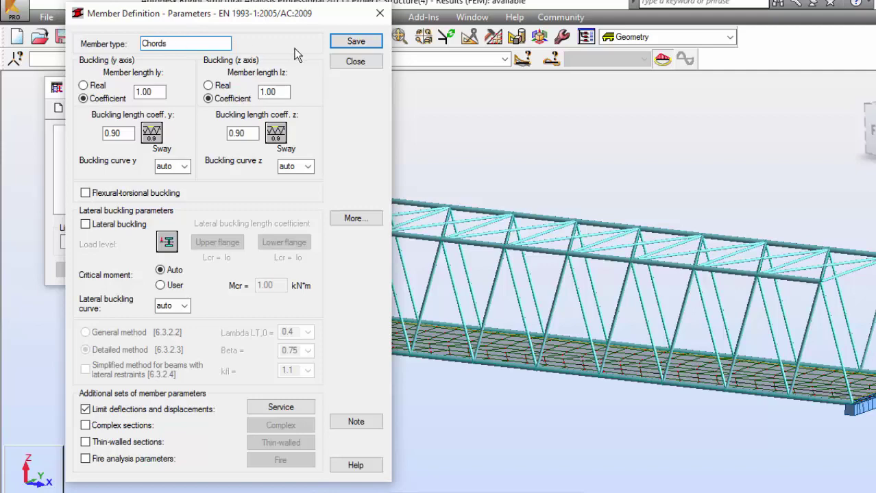
click(356, 41)
click(350, 63)
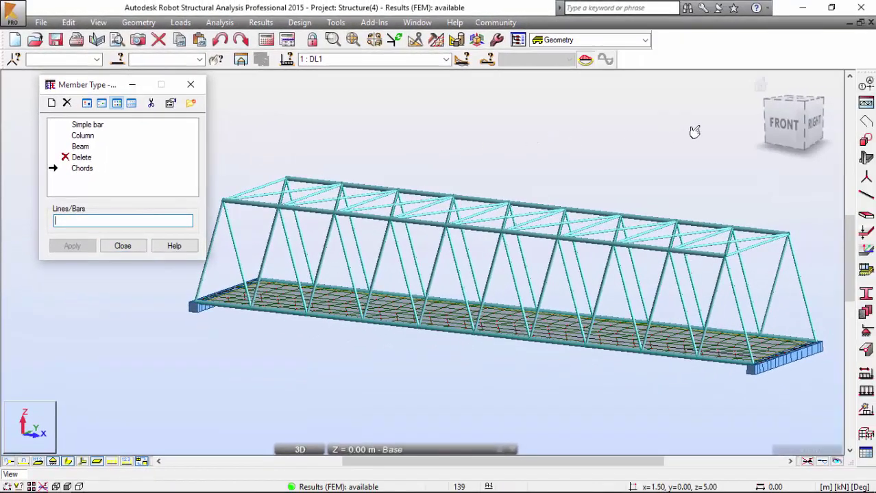
- Assign the Chords member type to the upper chord bars on both sides of the bridge, 11to19 and 51to59
click(815, 122)
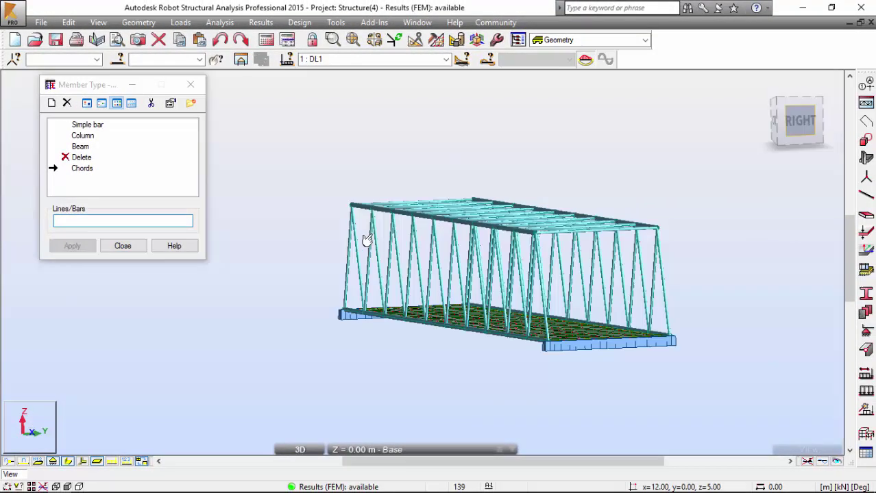
drag(399, 195, 456, 234)
middle_drag(482, 200, 442, 212)
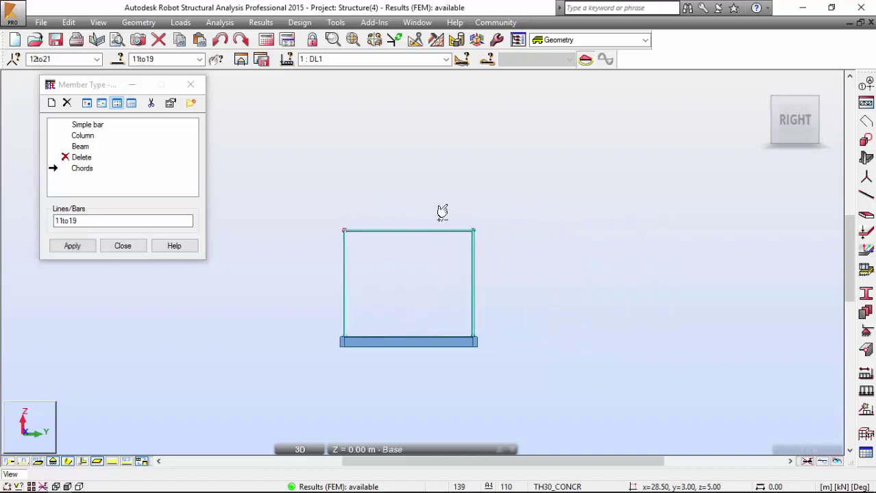
drag(483, 241, 487, 248)
shift+middle_drag(399, 182, 456, 198)
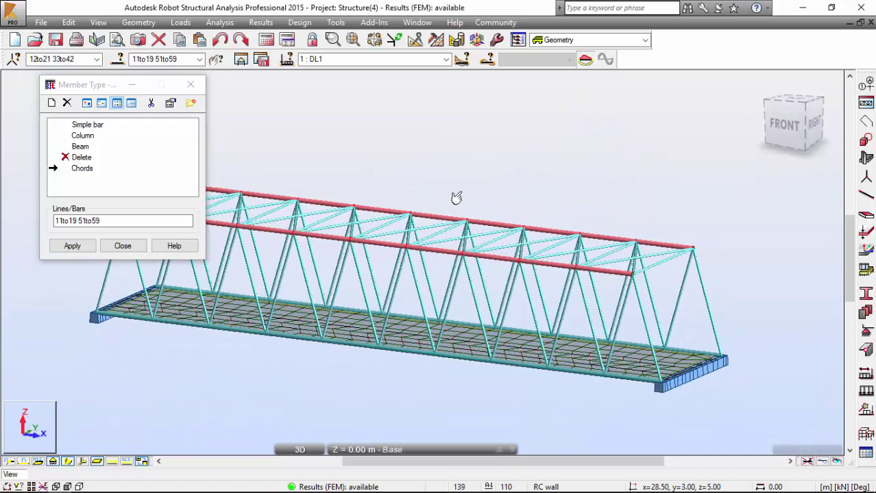
click(74, 245)
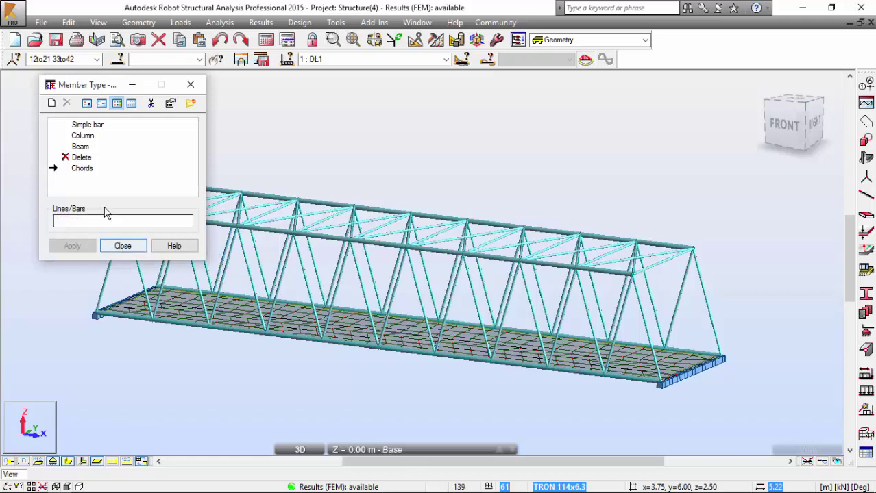
click(52, 103)
drag(259, 79, 220, 41)
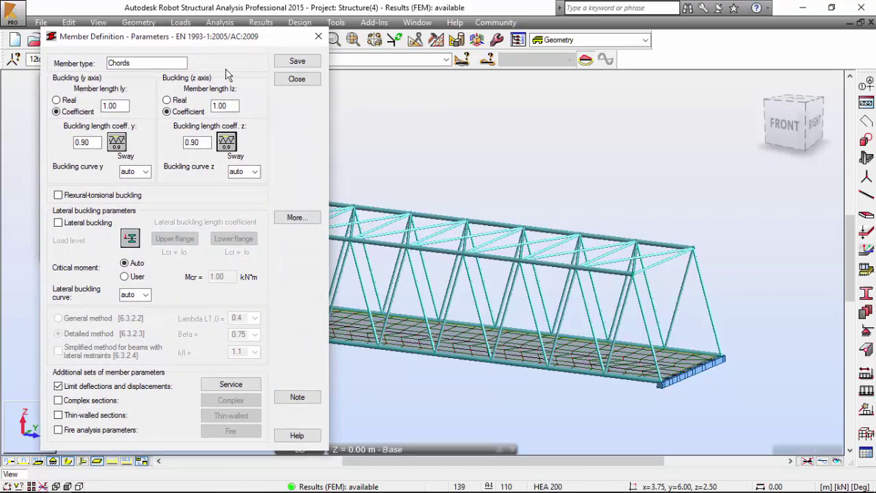
click(314, 77)
- Start another member type and choose the 0.8 truss buckling diagram for both the y and z buckling length coefficients
click(64, 103)
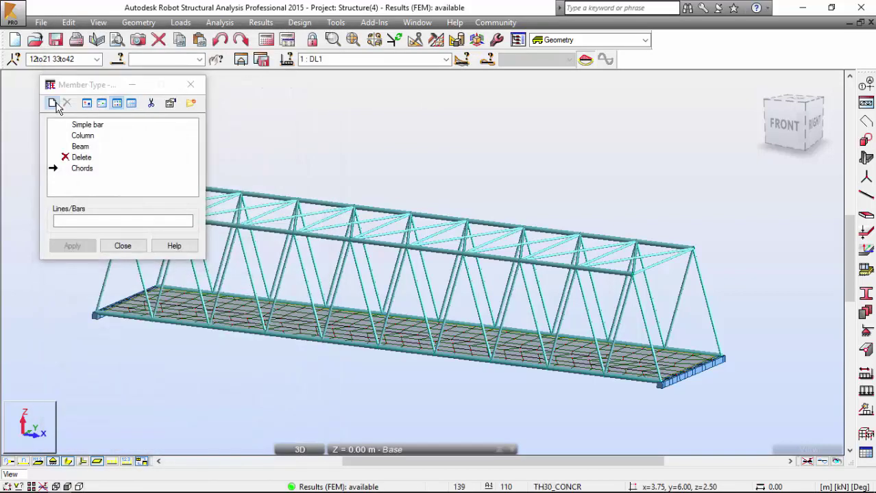
drag(187, 76, 201, 26)
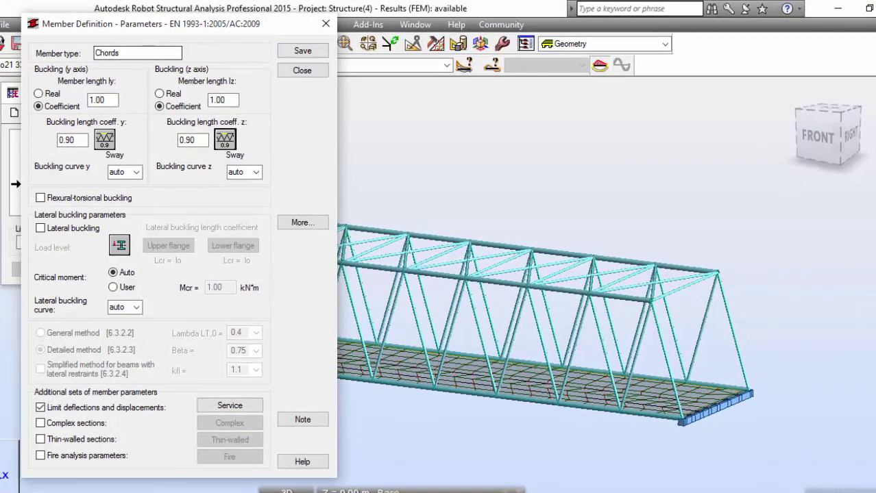
click(105, 139)
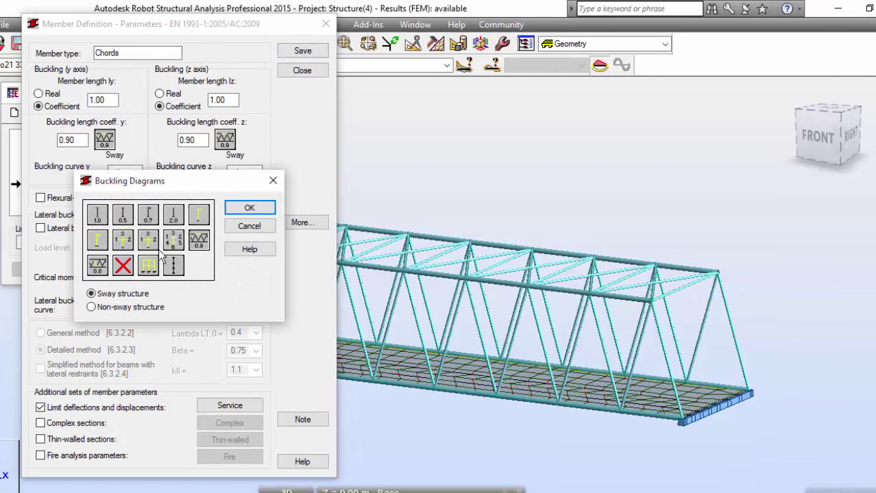
click(97, 267)
click(248, 208)
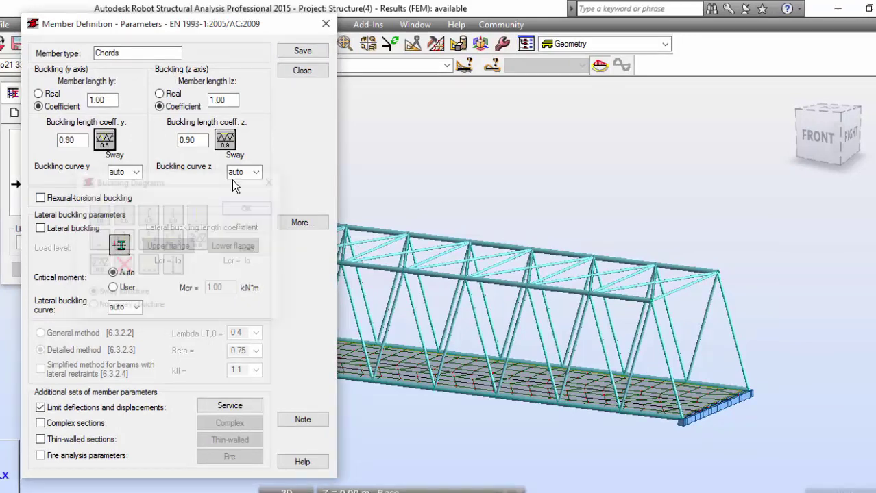
click(227, 141)
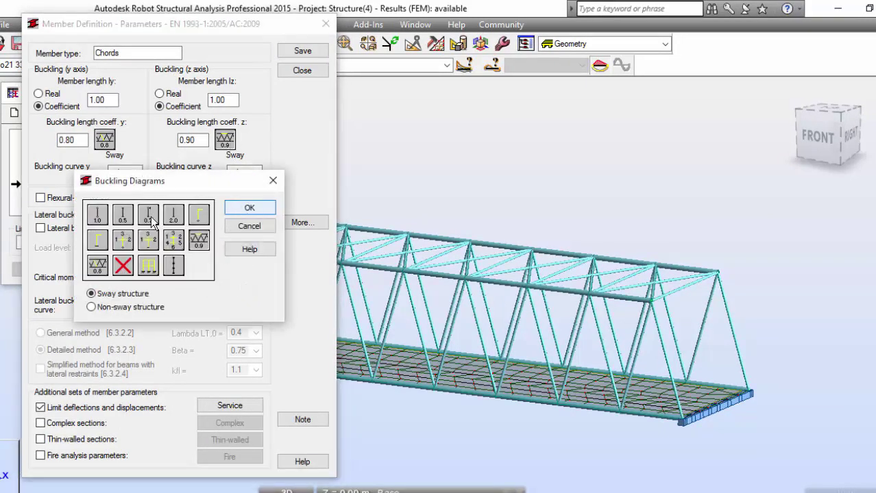
click(247, 209)
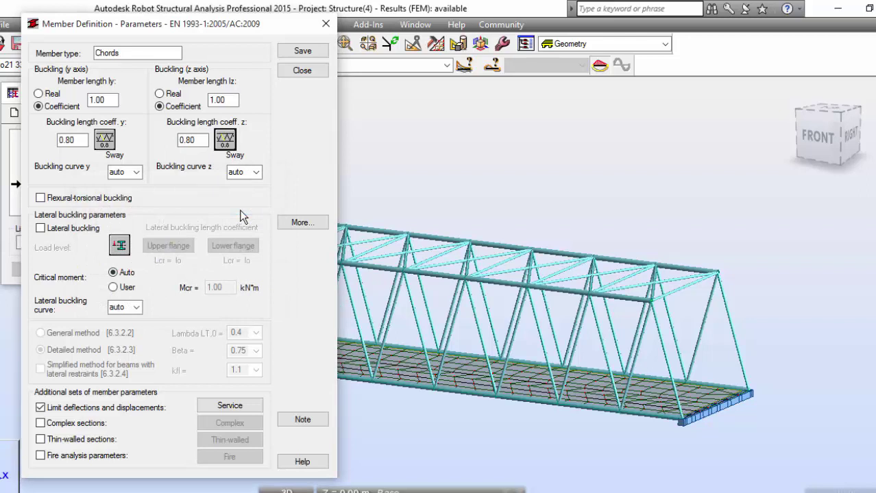
- Rename the member type as Diagonals, save it and close the member definition
double_click(93, 54)
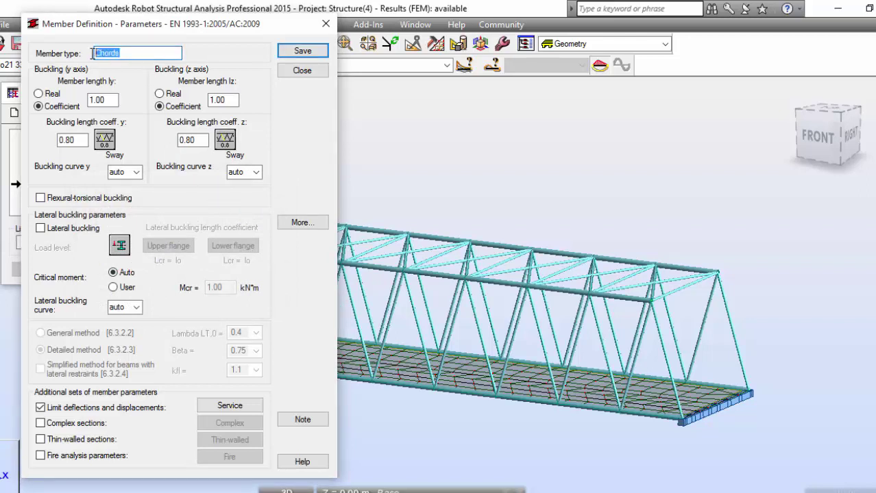
text(Diagonals)
click(300, 53)
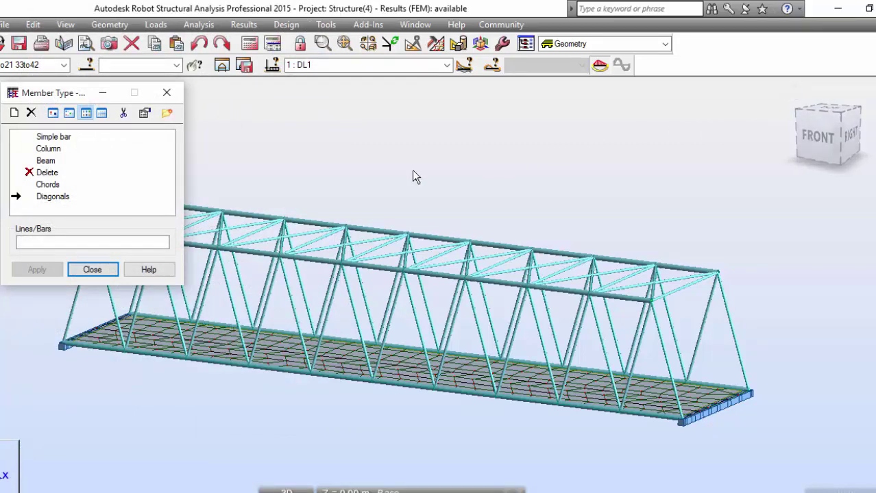
- Assign the Diagonals member type to the side diagonals and top bracing, bars 20to39 and 60to107, and close the Member Type dialog
click(58, 242)
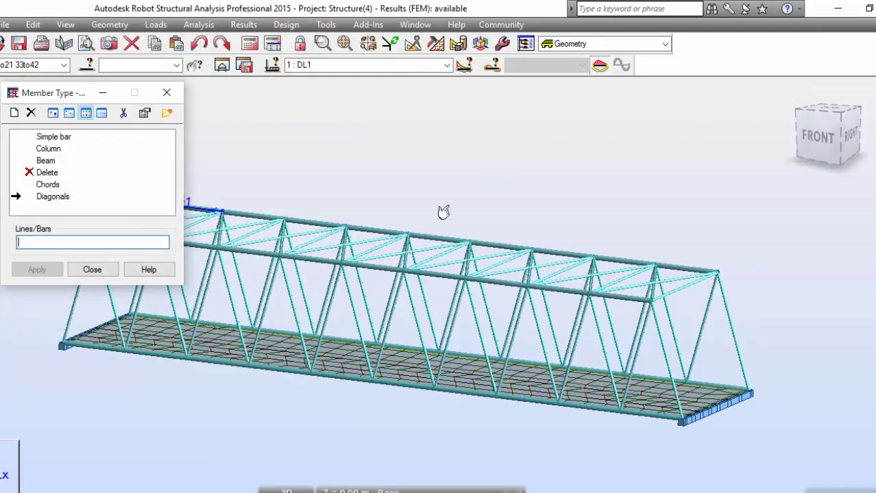
click(817, 137)
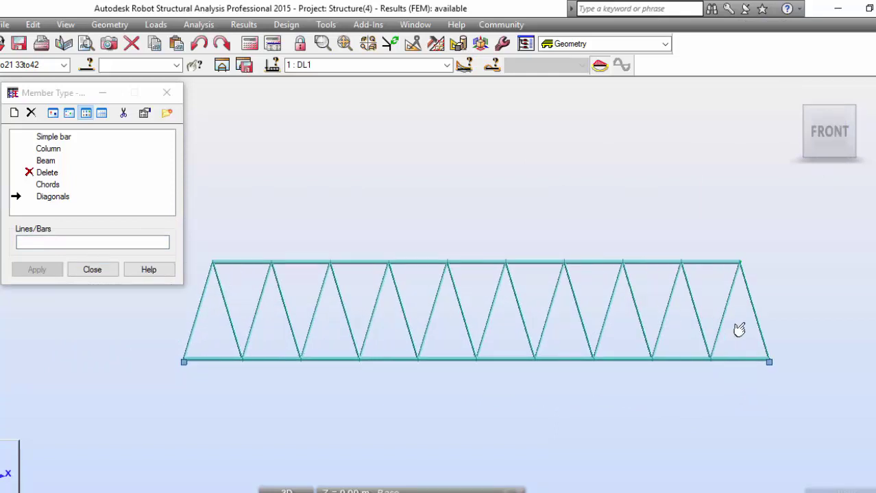
drag(741, 322, 224, 324)
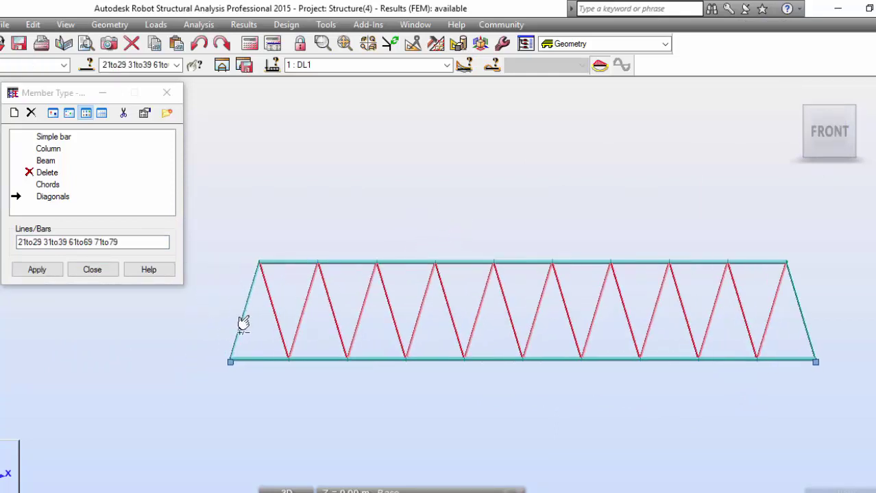
ctrl+drag(646, 301, 576, 285)
scroll(356, 239, up, 3)
shift+middle_drag(357, 240, 487, 356)
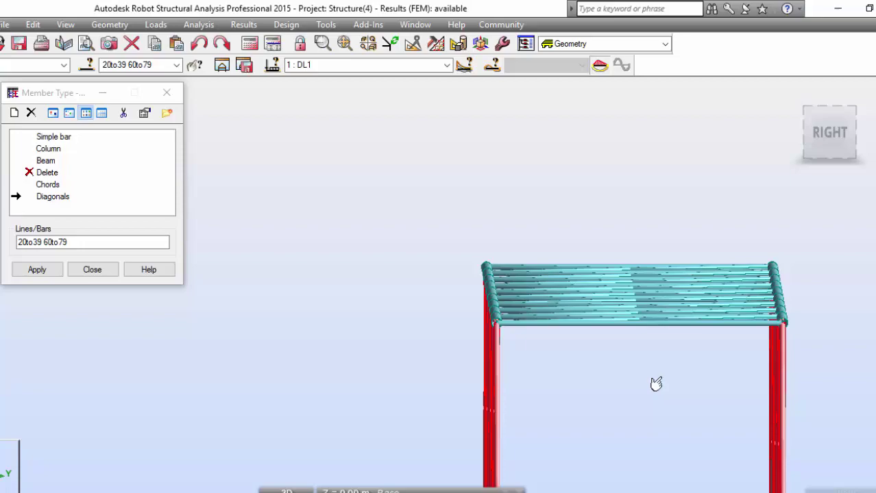
ctrl+drag(686, 368, 576, 194)
scroll(485, 219, down, 3)
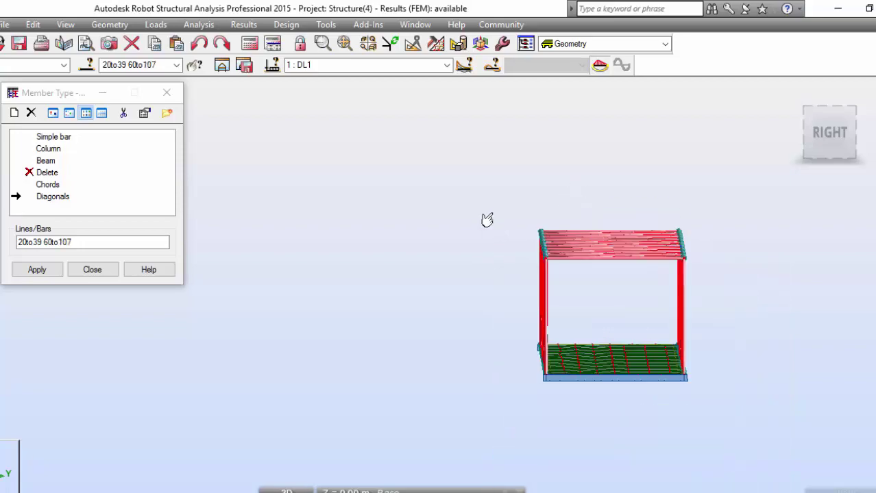
shift+middle_drag(486, 220, 490, 196)
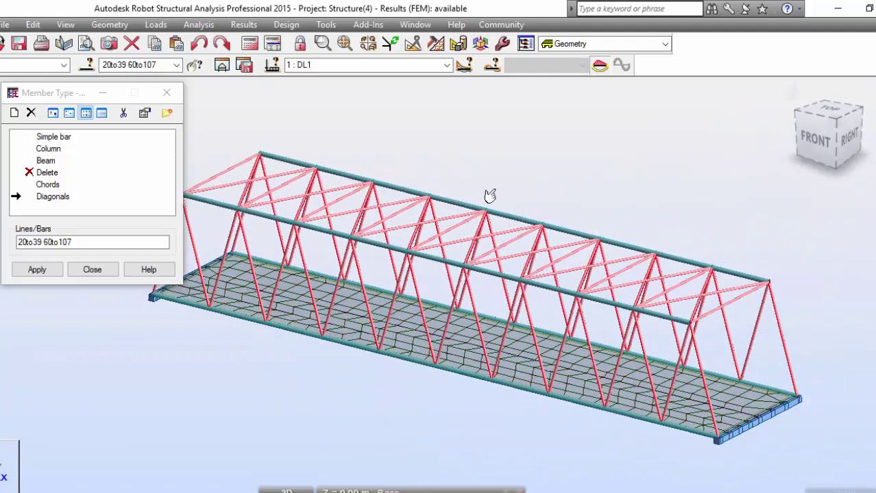
click(45, 199)
click(45, 199)
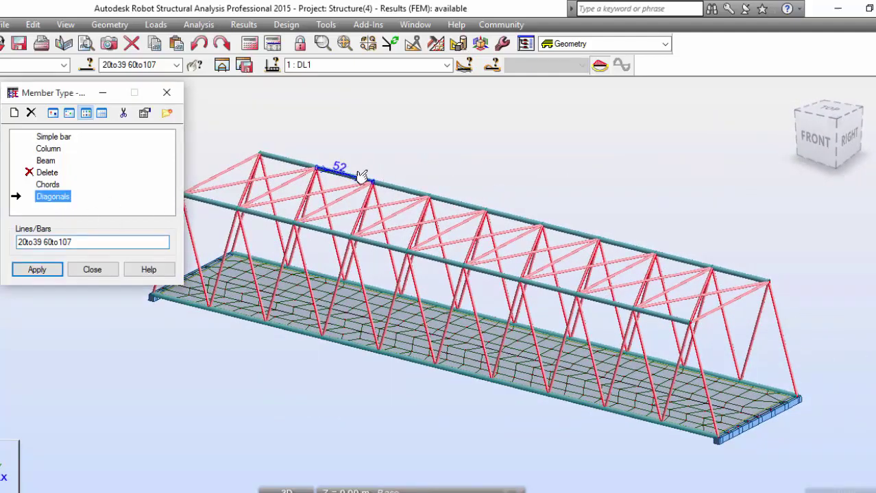
click(37, 270)
click(92, 270)
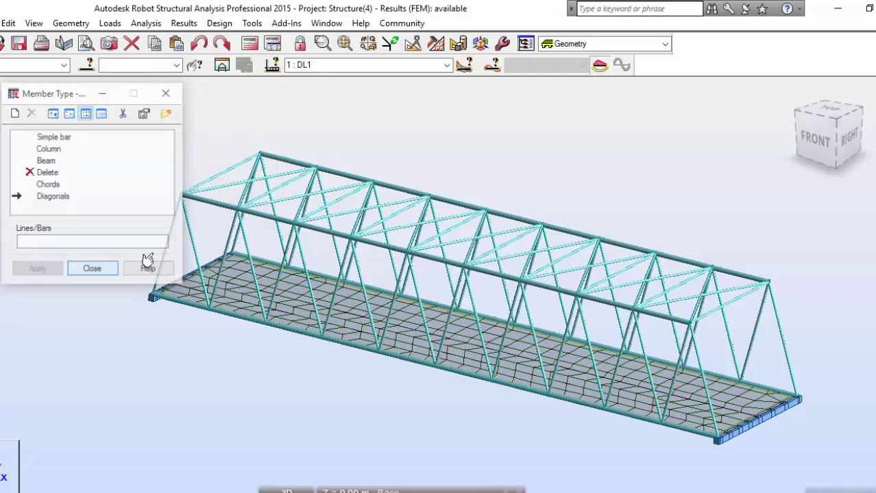
- Open the view's display settings and turn on the colour legend for sections, applying it to the model
drag(73, 193, 111, 181)
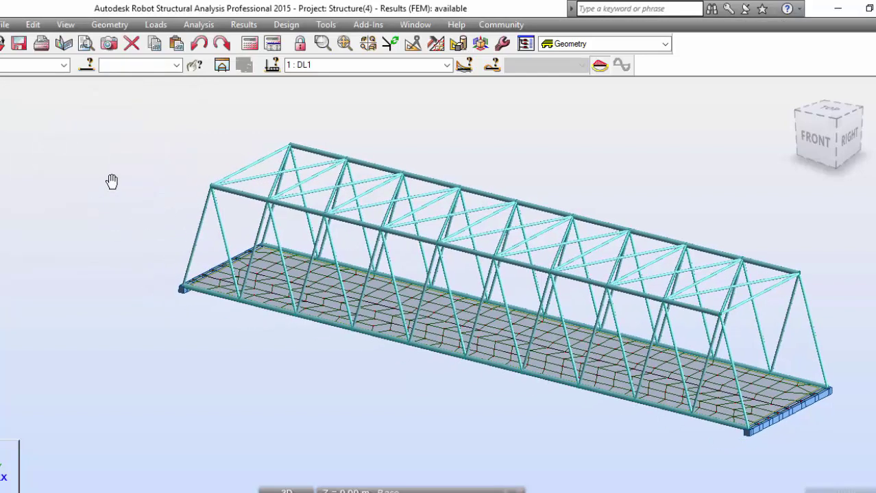
right_click(78, 184)
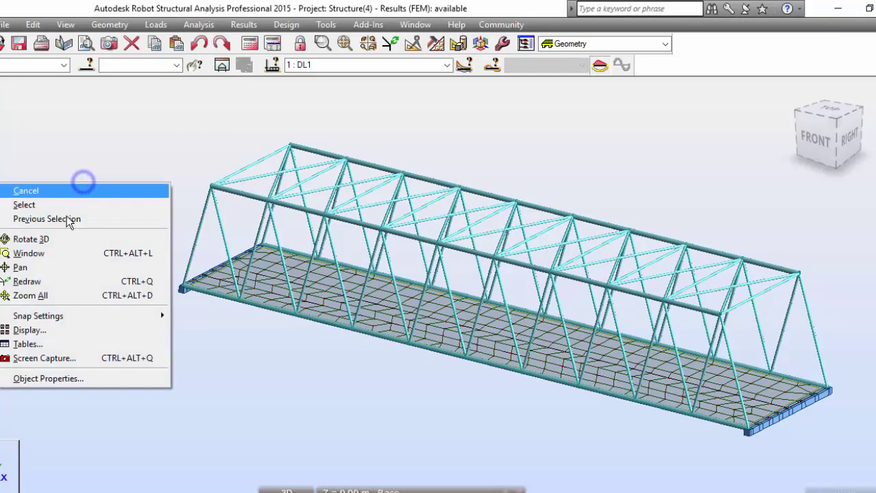
click(30, 331)
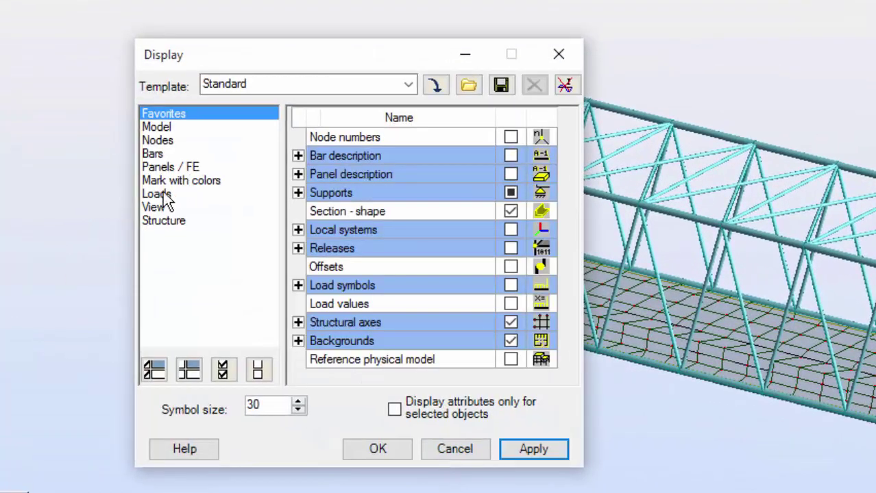
click(175, 180)
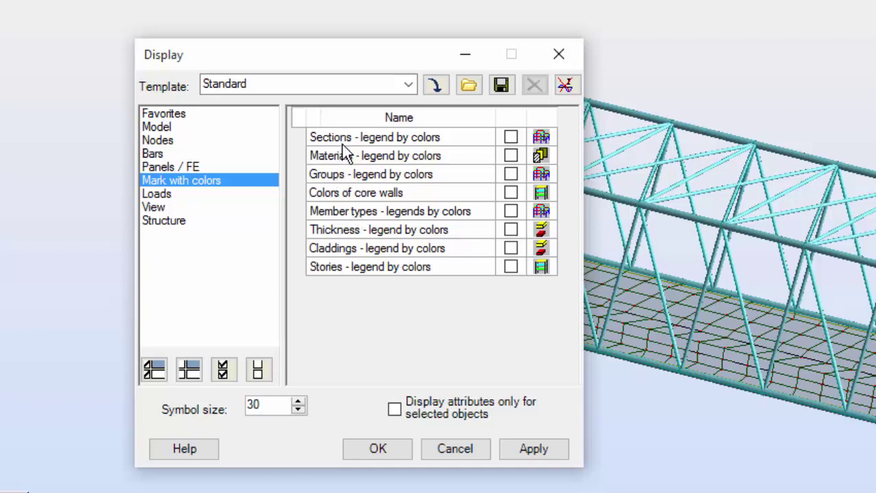
click(510, 137)
click(538, 449)
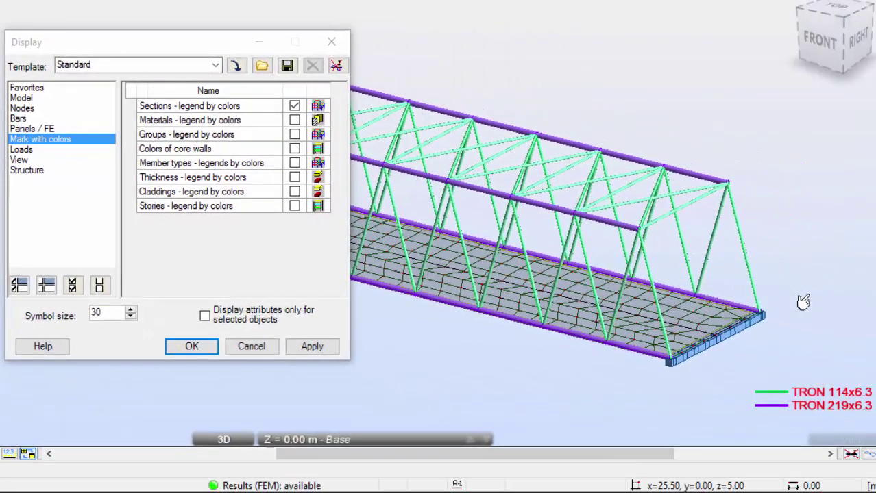
scroll(828, 342, up, 2)
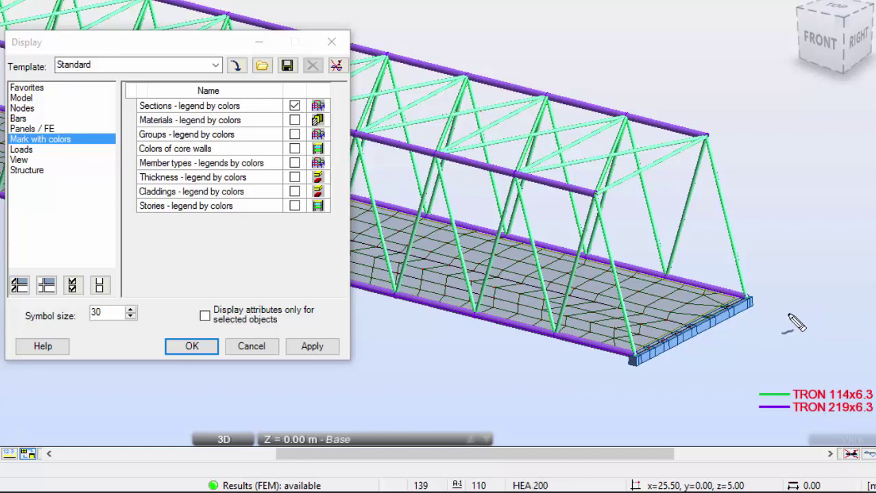
mouse_move(786, 386)
mouse_down()
mouse_move(777, 374)
mouse_move(757, 394)
mouse_move(793, 367)
mouse_move(820, 291)
mouse_move(760, 237)
mouse_move(797, 287)
mouse_up()
mouse_move(758, 377)
mouse_down()
mouse_move(768, 409)
mouse_move(757, 418)
mouse_move(790, 392)
mouse_up()
drag(735, 220, 747, 217)
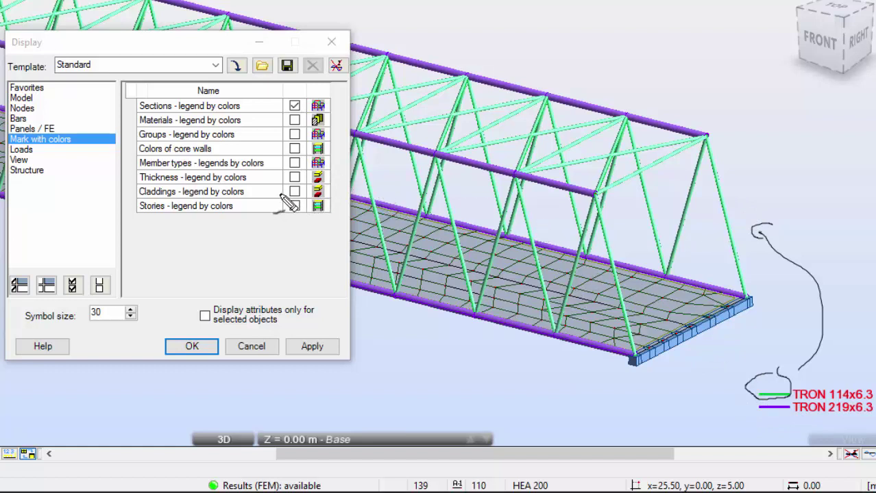
key(Escape)
- Colour the bars by member type instead of by section, apply the change and close the display settings
click(294, 164)
click(312, 346)
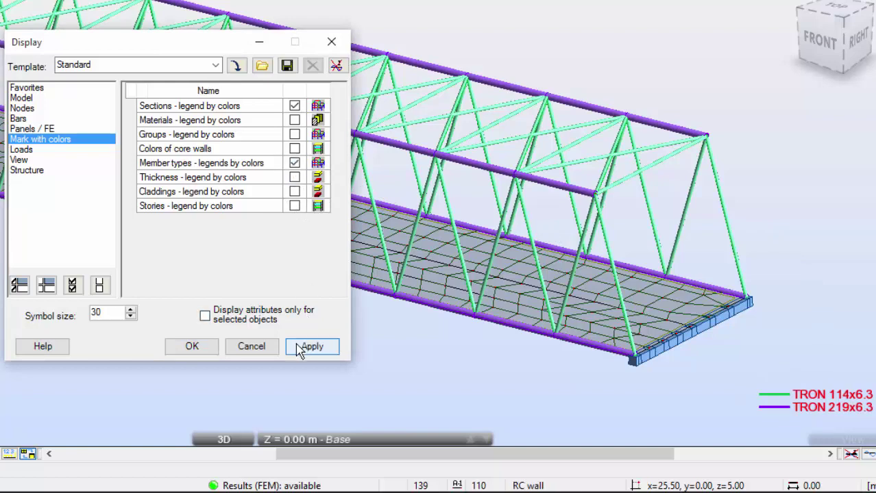
click(295, 106)
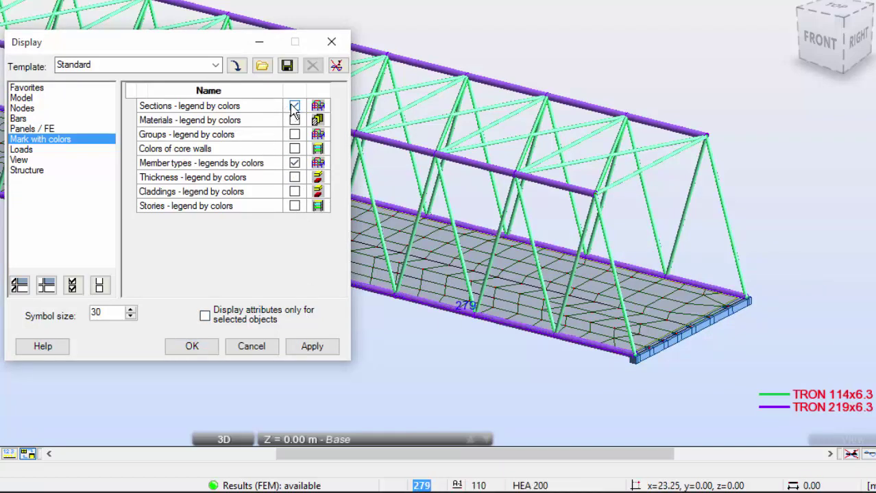
click(329, 351)
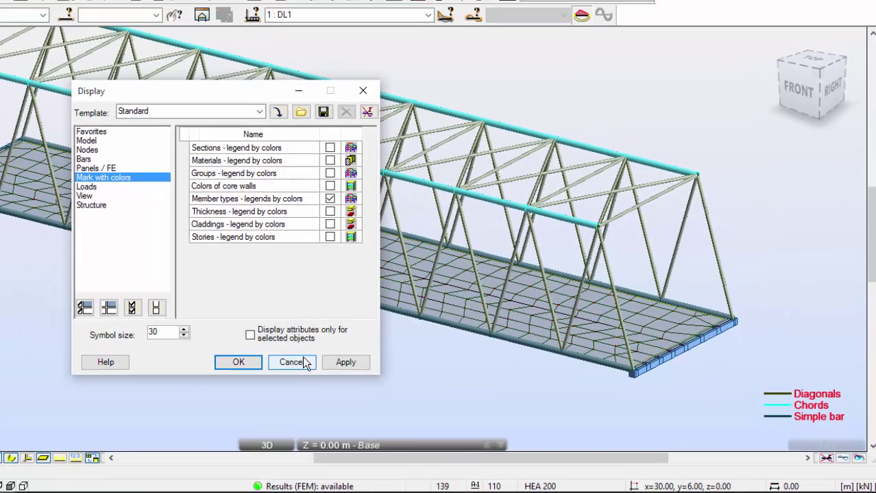
click(305, 363)
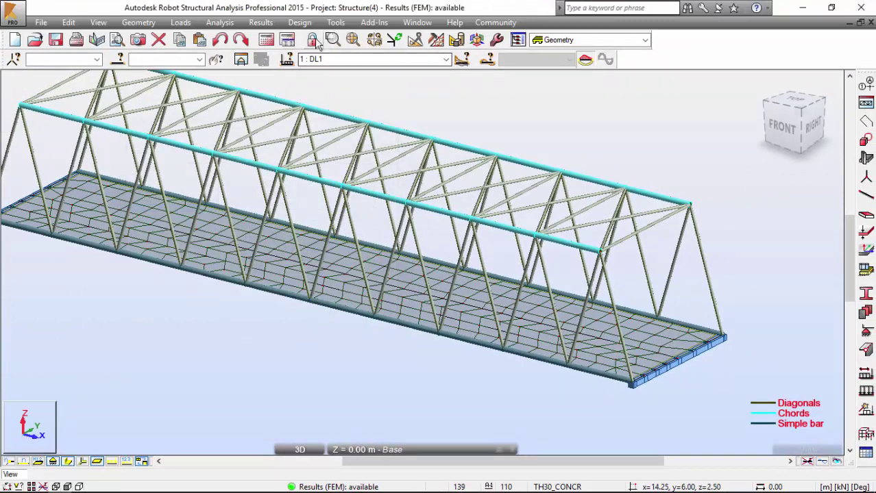
- Assign the existing Chords member type to the lower chord bars on both sides, 2to10 40to50, and close the Member Type dialog
click(301, 24)
mouse_move(479, 49)
click(563, 60)
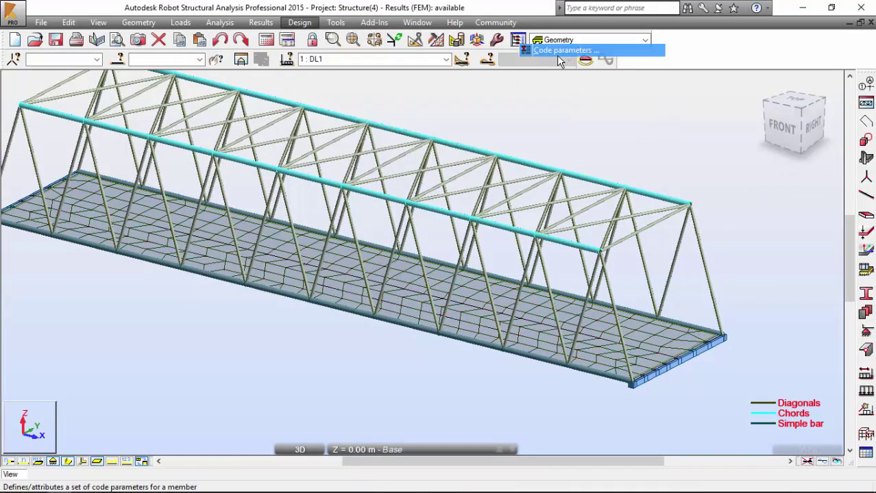
click(82, 168)
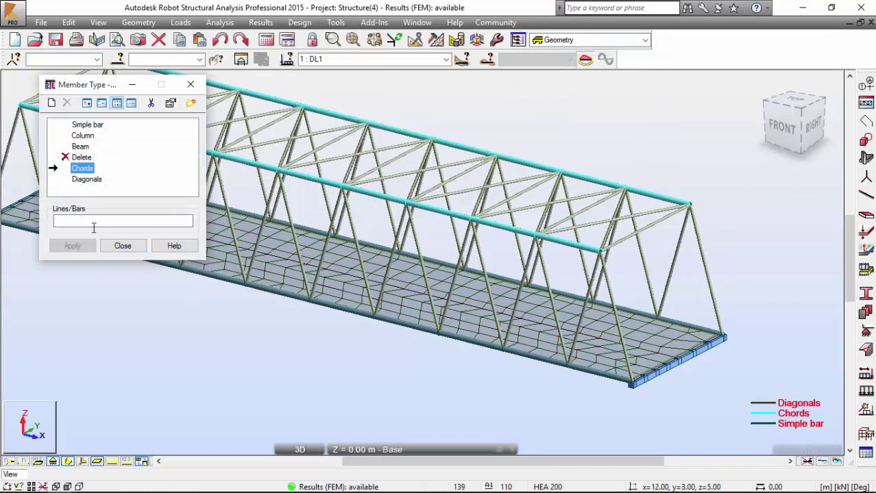
click(811, 126)
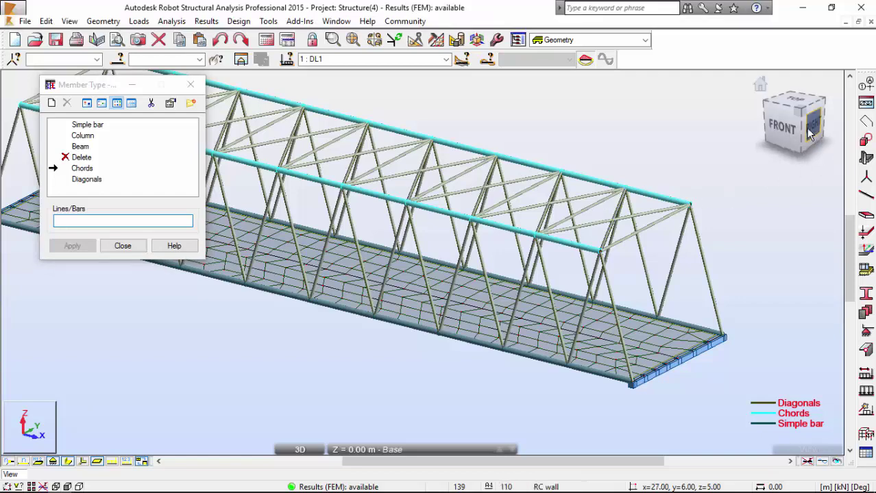
scroll(313, 260, up, 3)
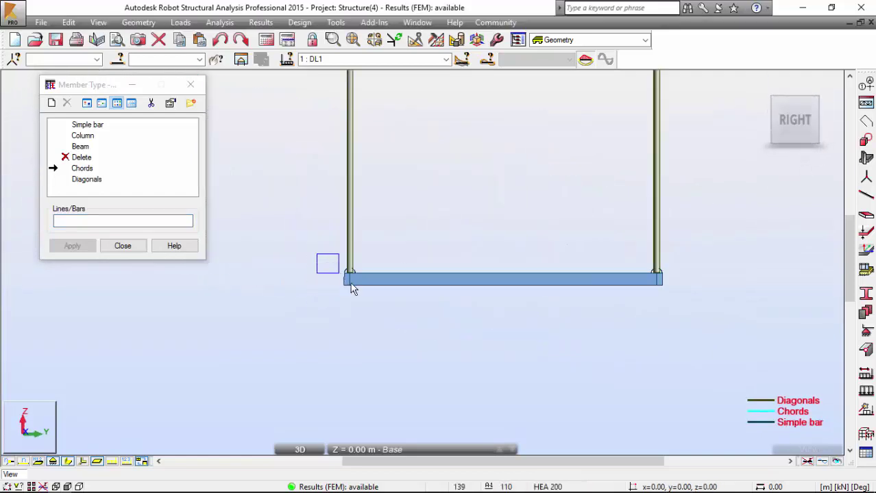
middle_drag(382, 281, 247, 294)
key(ctrl+a)
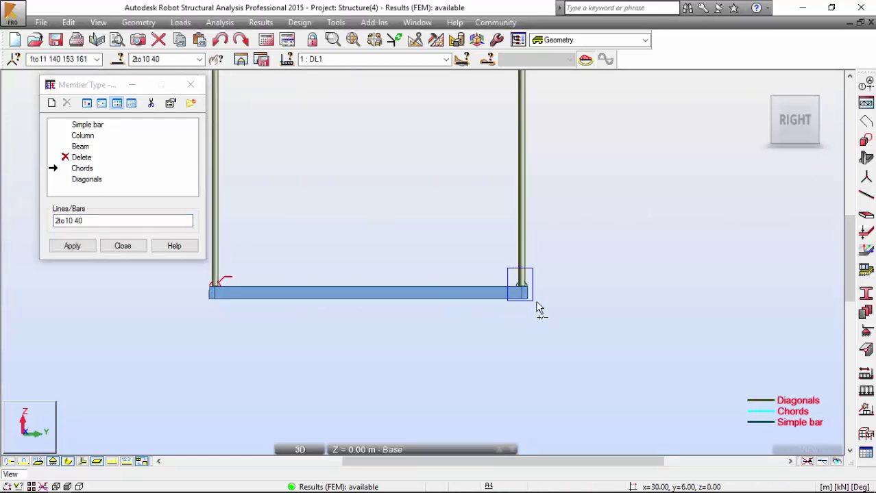
click(519, 305)
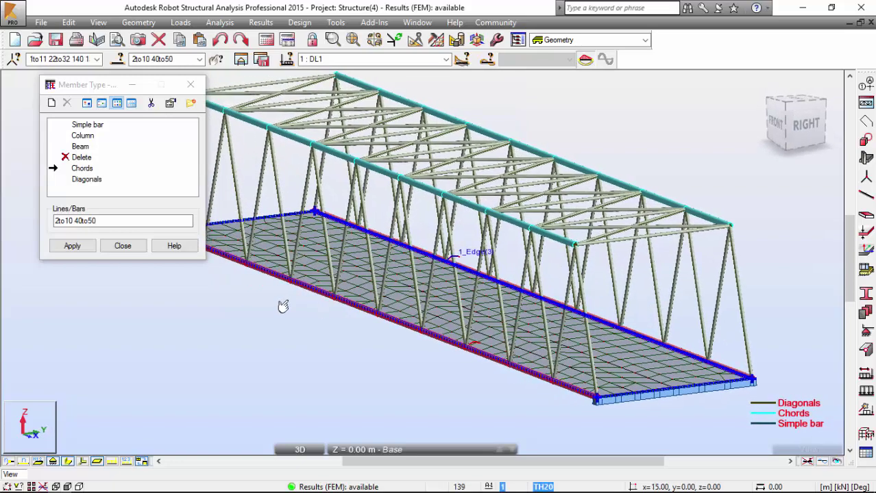
click(72, 246)
click(123, 246)
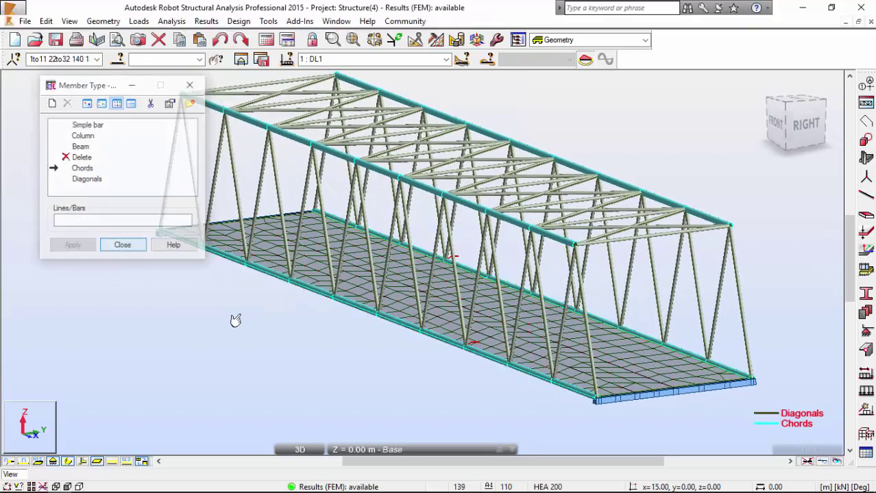
shift+middle_drag(248, 329, 320, 264)
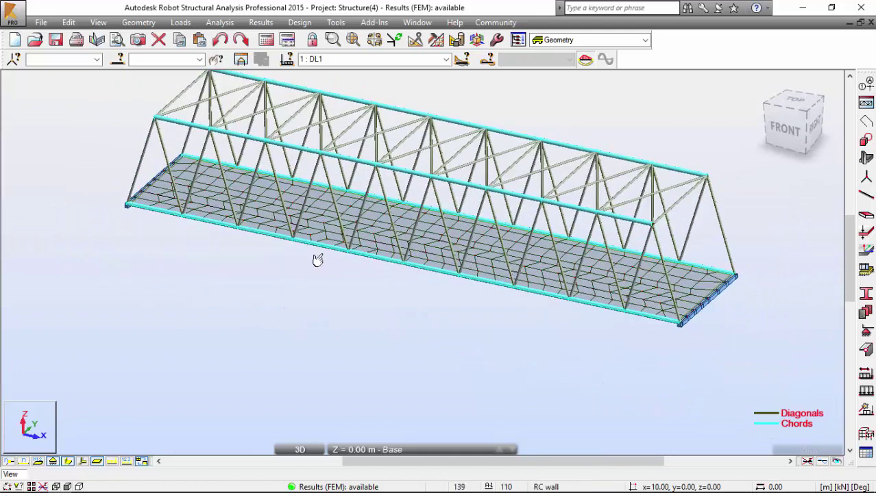